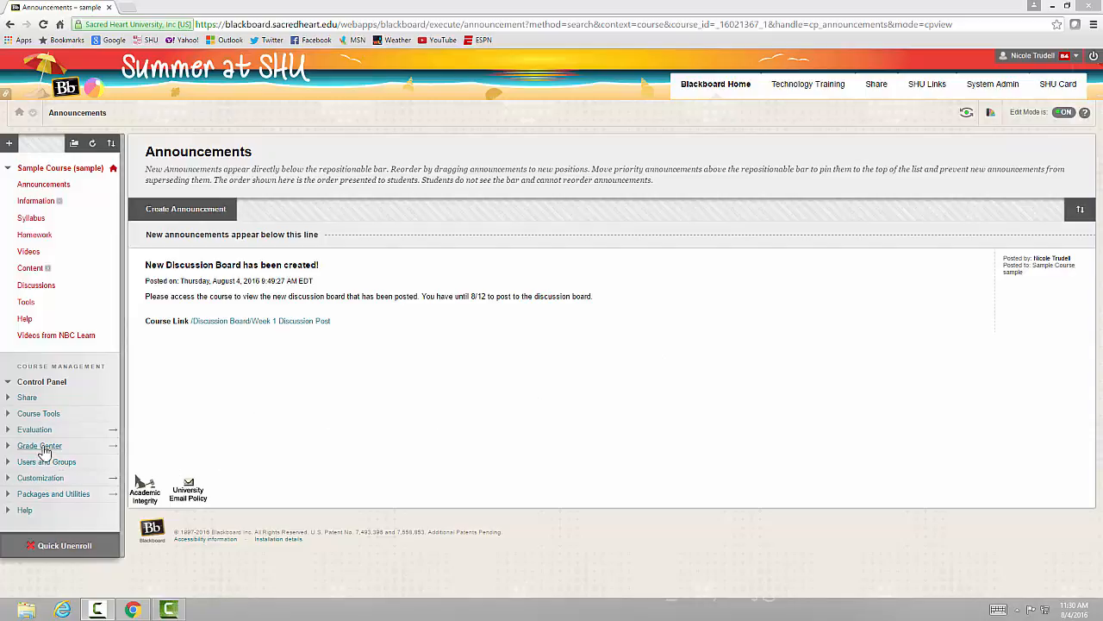
Step: Start a grade column named Participation in the Full Grade Center and set its secondary display to Letter
left_click(43, 453)
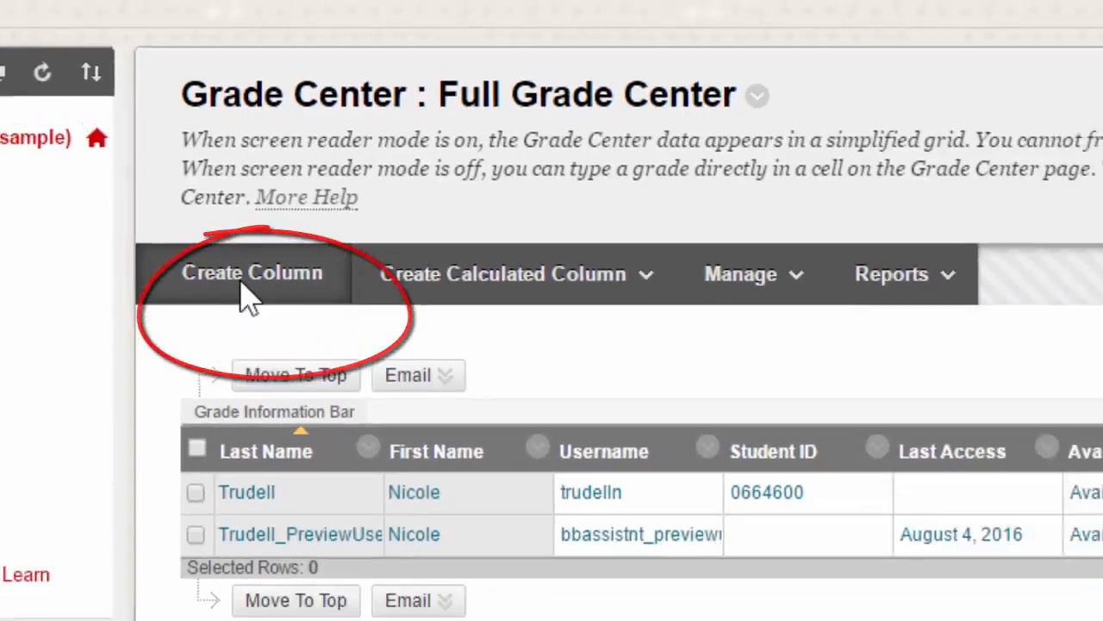
left_click(274, 319)
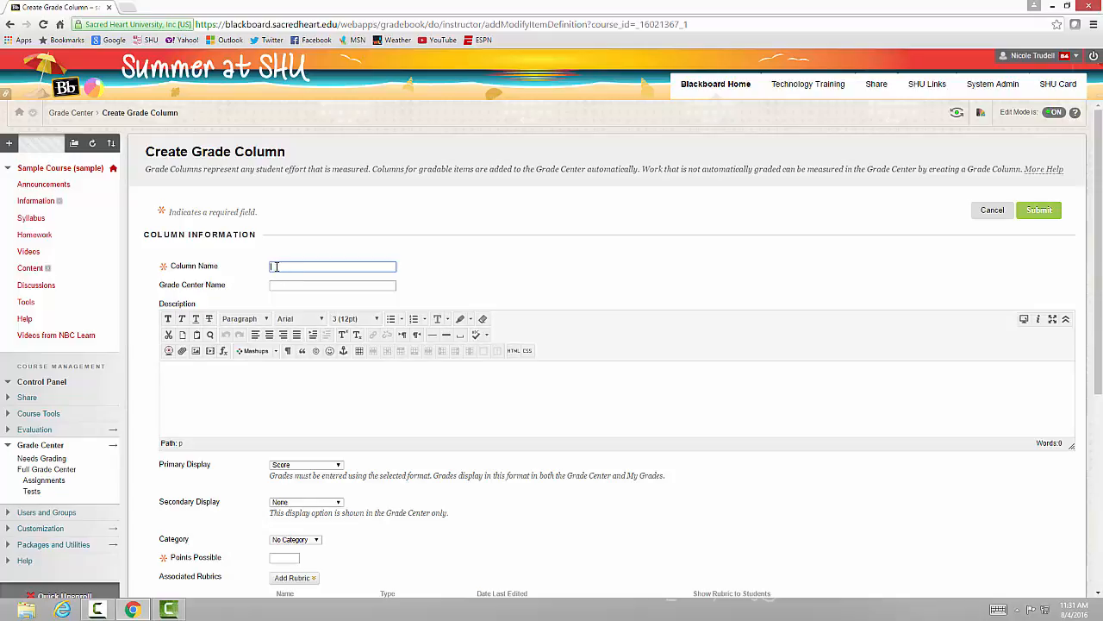
scroll(284, 274, "down", 2)
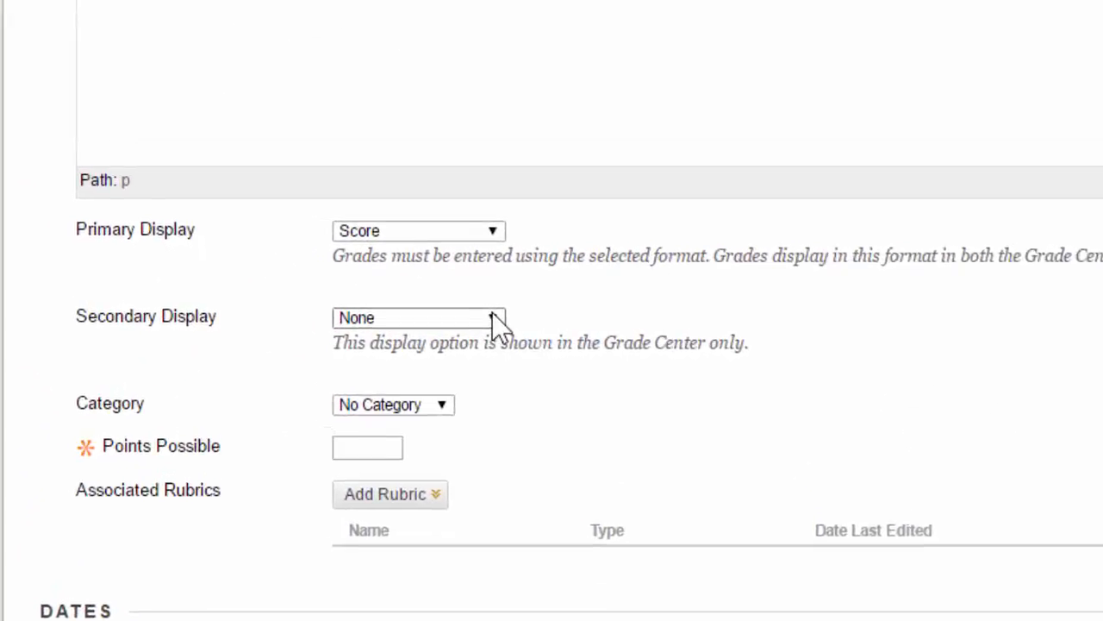
left_click(337, 330)
left_click(480, 382)
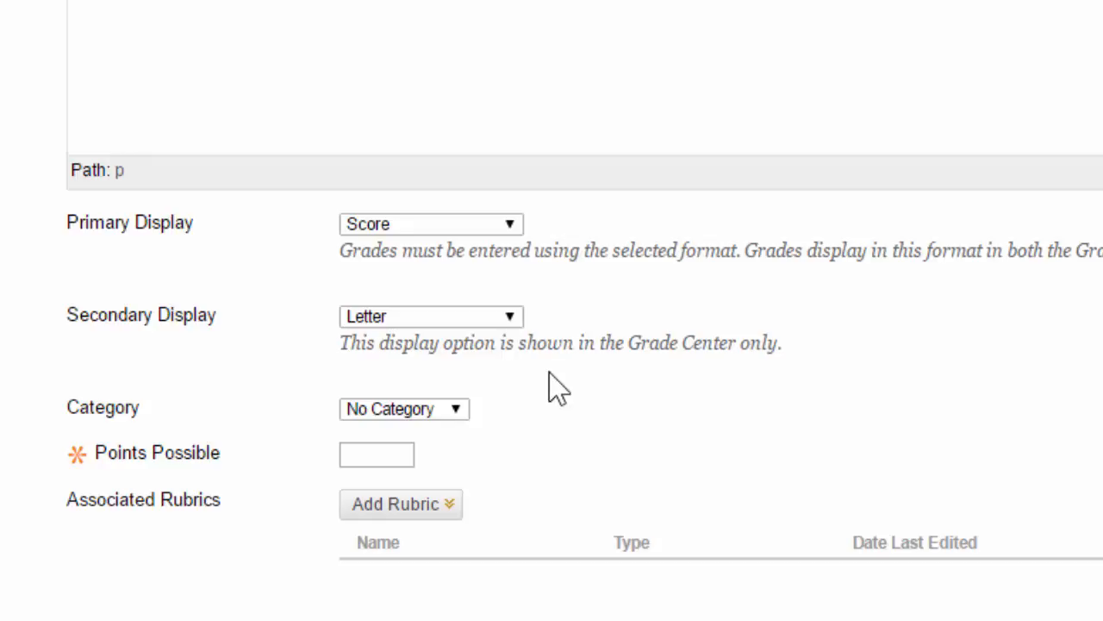
Step: Set the Participation column's points possible to 100 and submit the new column without a rubric
scroll(517, 370, "down", 3)
left_click(414, 320)
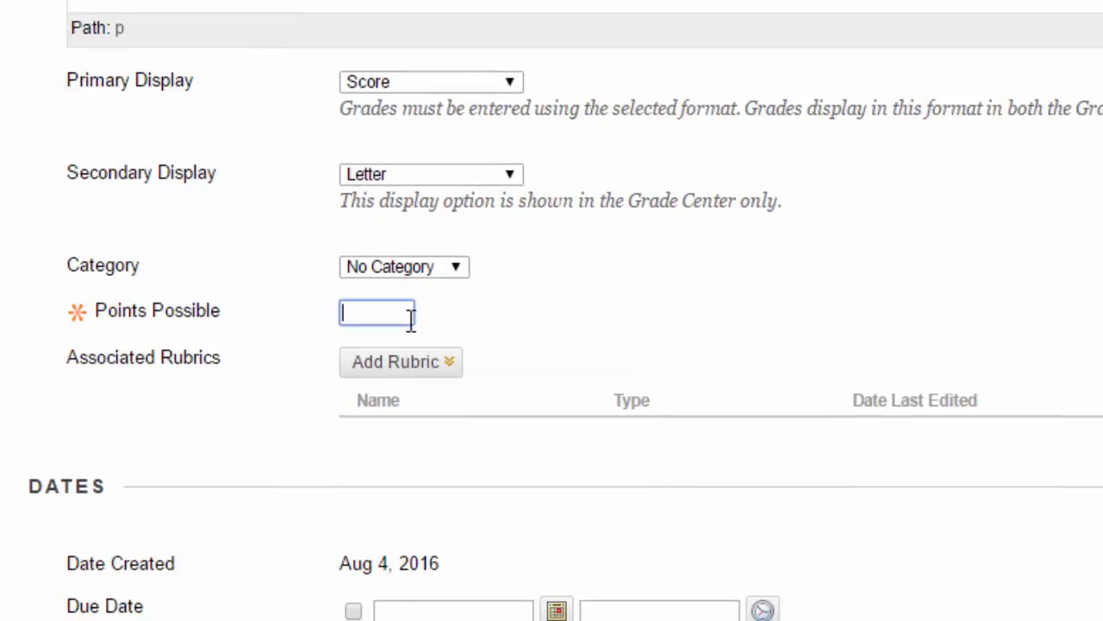
type("100")
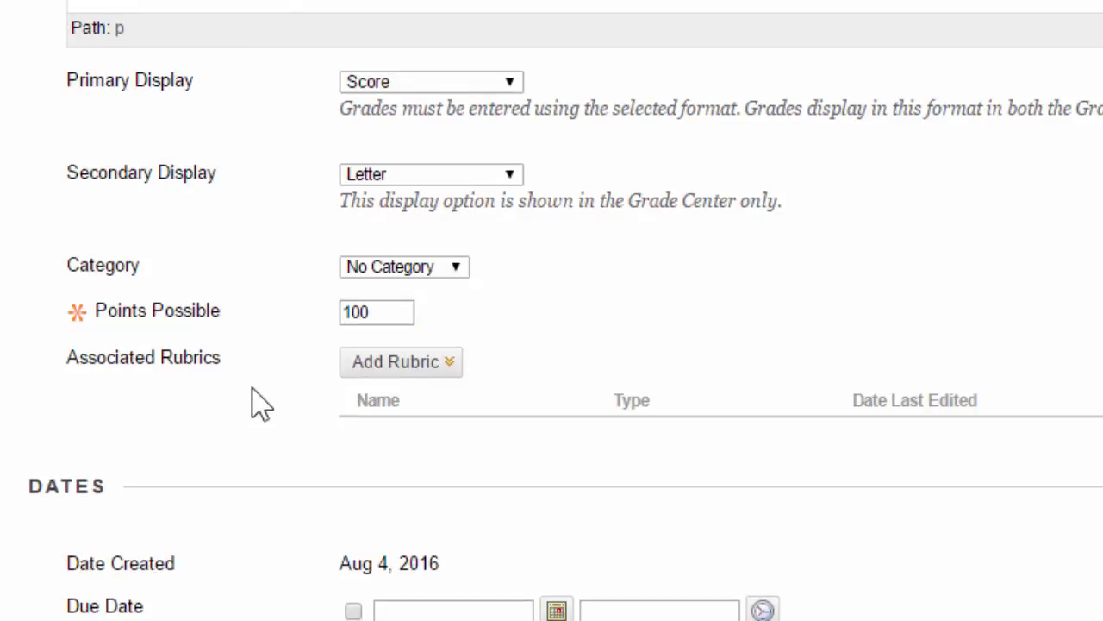
left_click(379, 369)
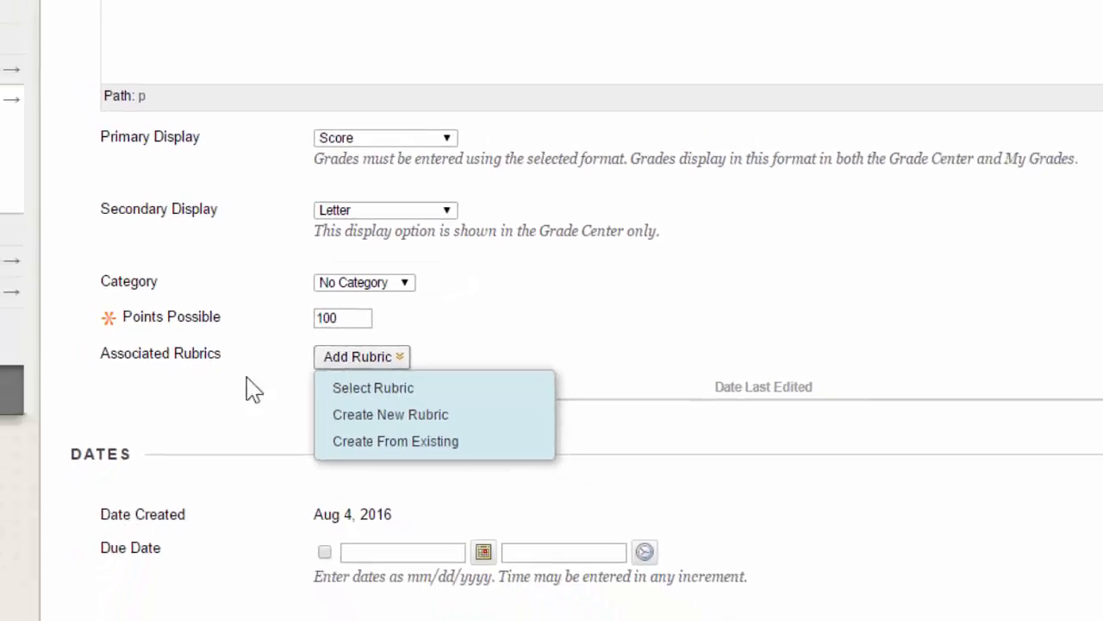
left_click(234, 400)
scroll(225, 412, "down", 2)
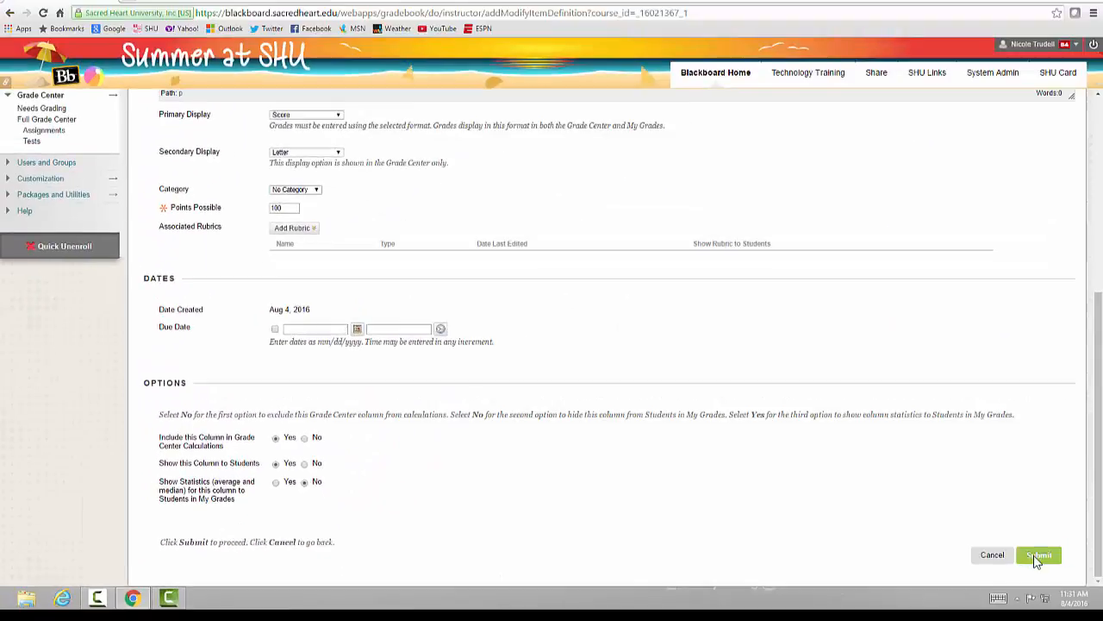
left_click(1038, 556)
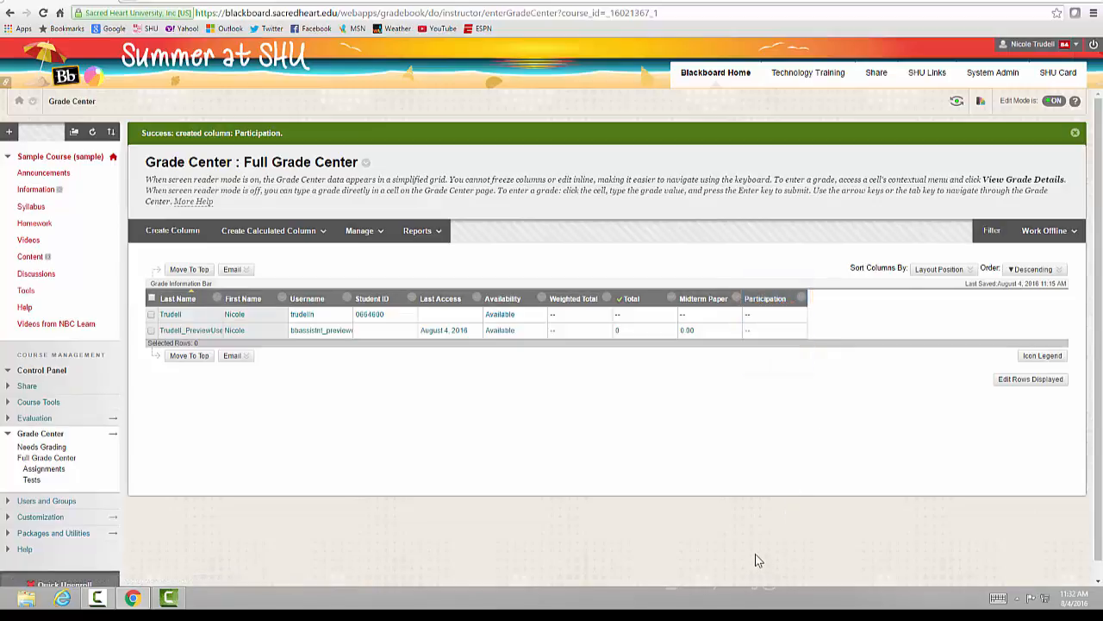
Step: Enter Participation grades of 100 for the first student and 85 for the preview user
left_click(755, 315)
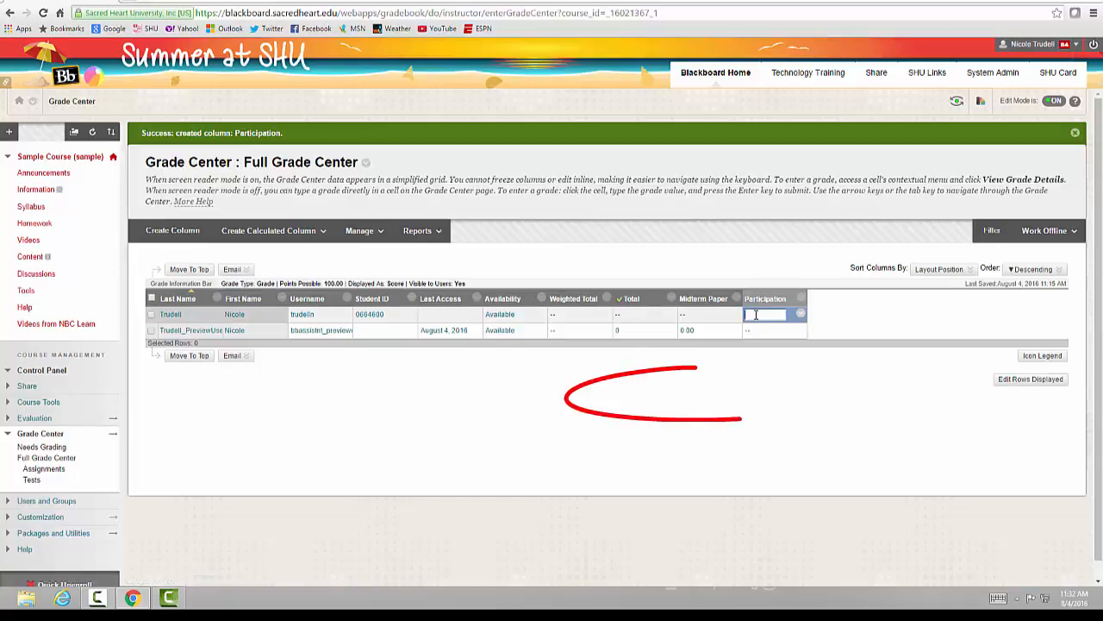
type("100")
key("Return")
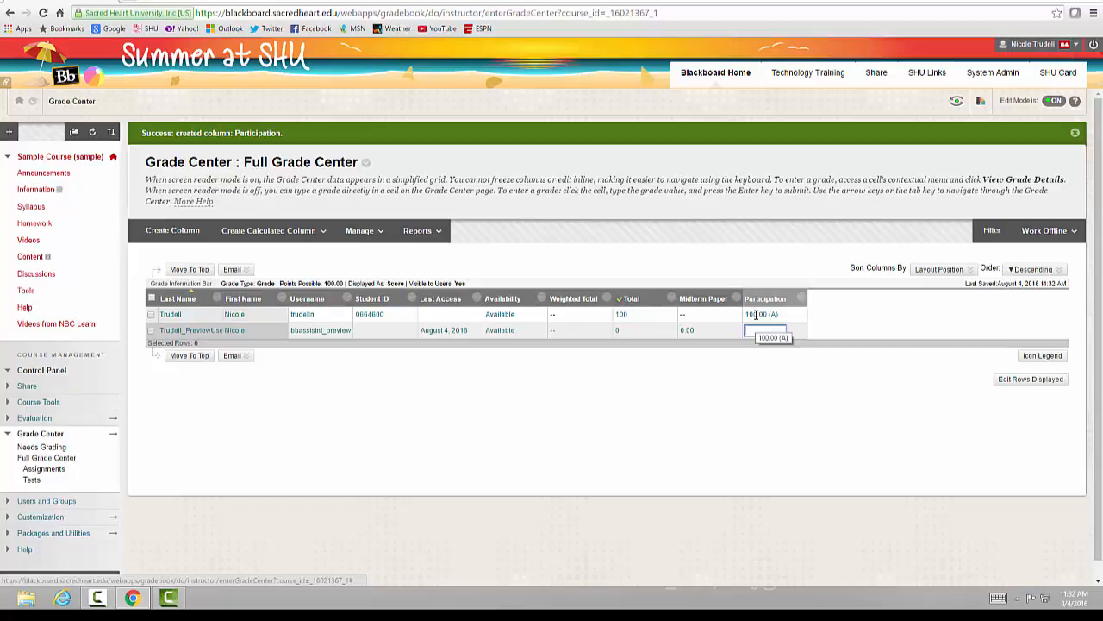
type("58")
key("BackSpace")
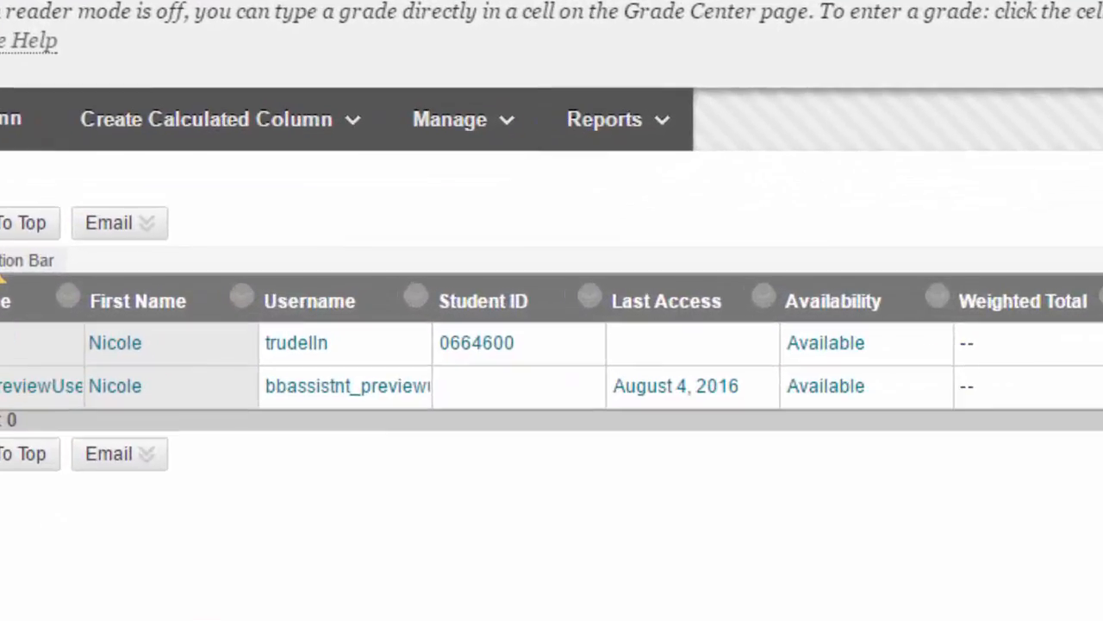
Step: Hide the Username, Student ID, Last Access and Availability columns through Column Organization and submit the new layout
left_click(496, 119)
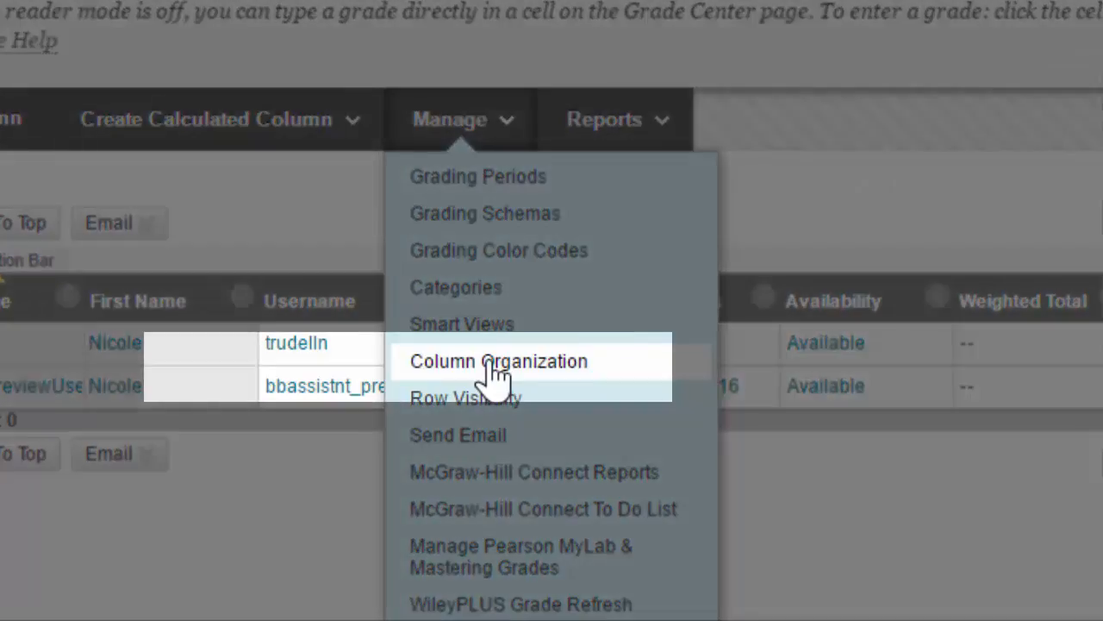
left_click(498, 362)
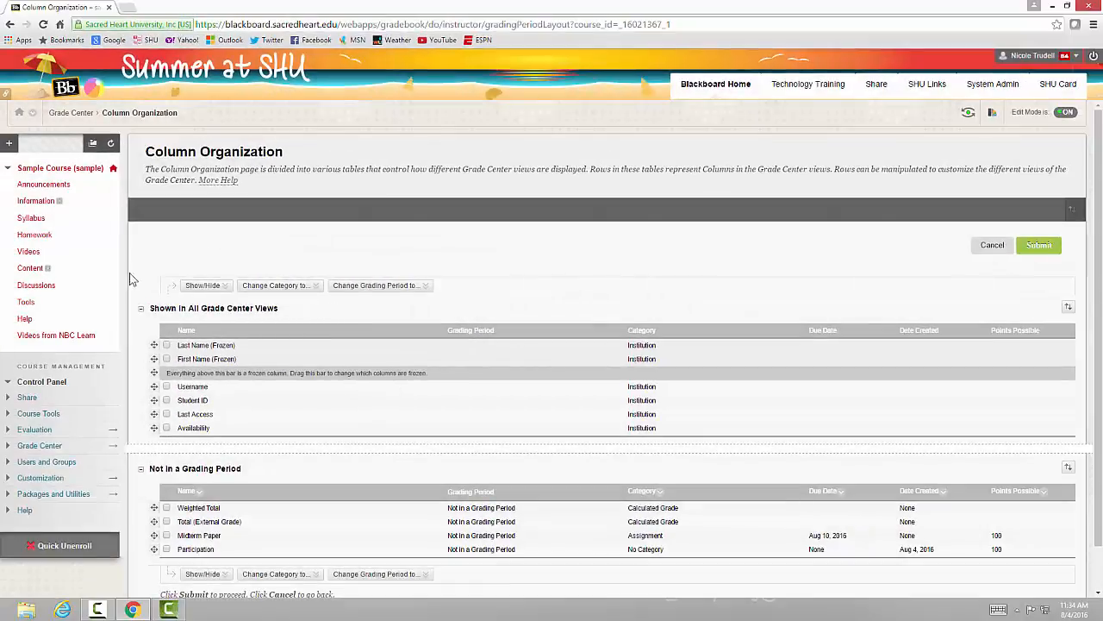
scroll(129, 293, "down", 1)
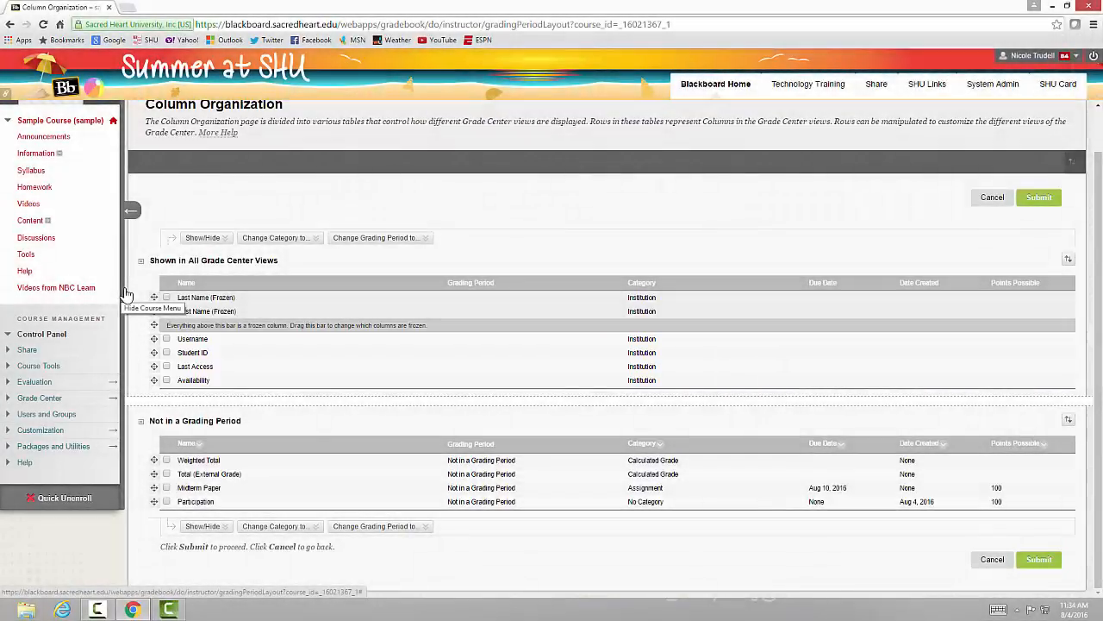
left_click(166, 339)
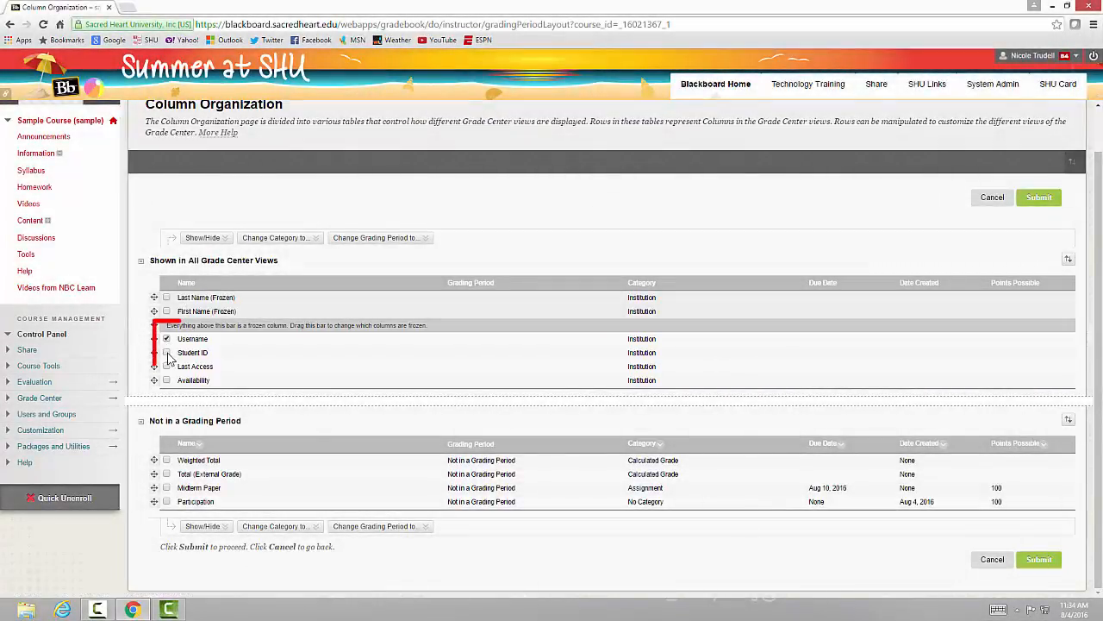
left_click(166, 352)
left_click(167, 366)
left_click(166, 380)
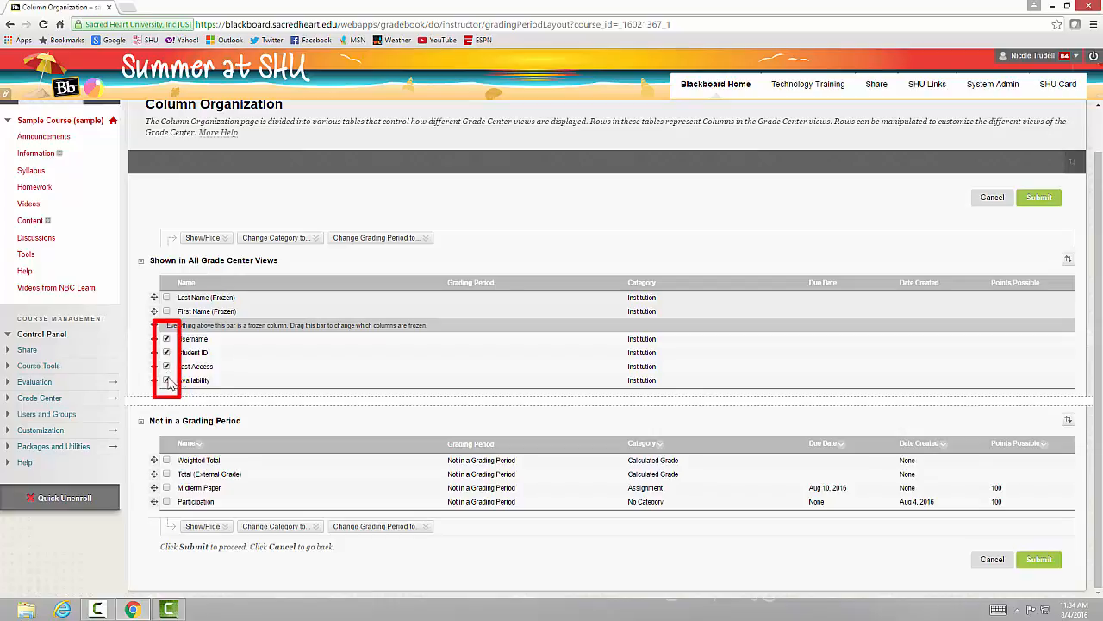
left_click(216, 242)
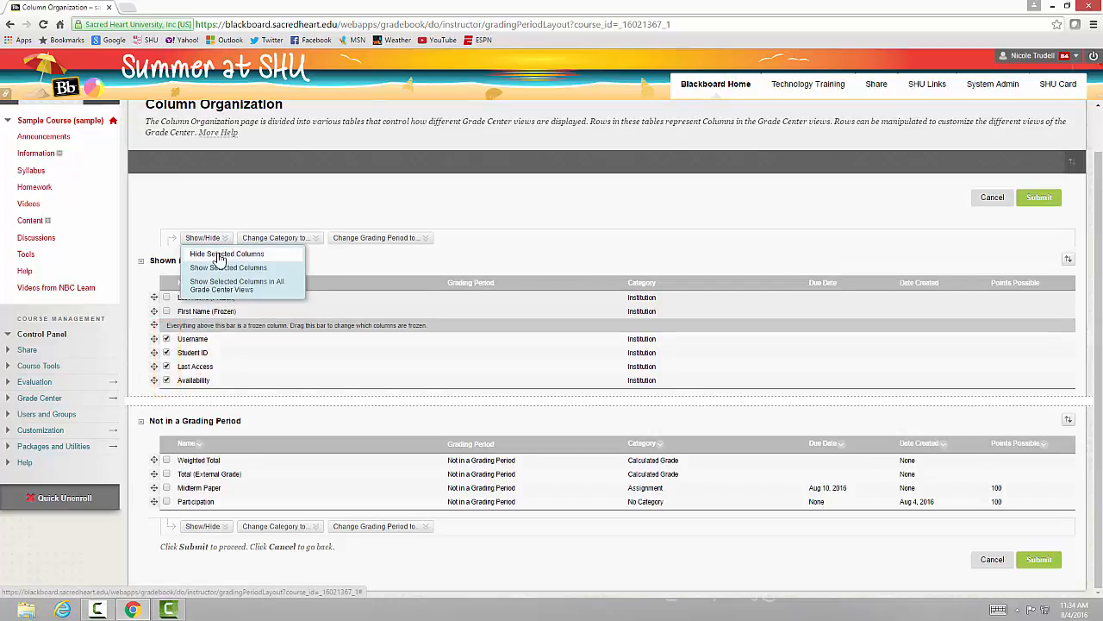
left_click(226, 255)
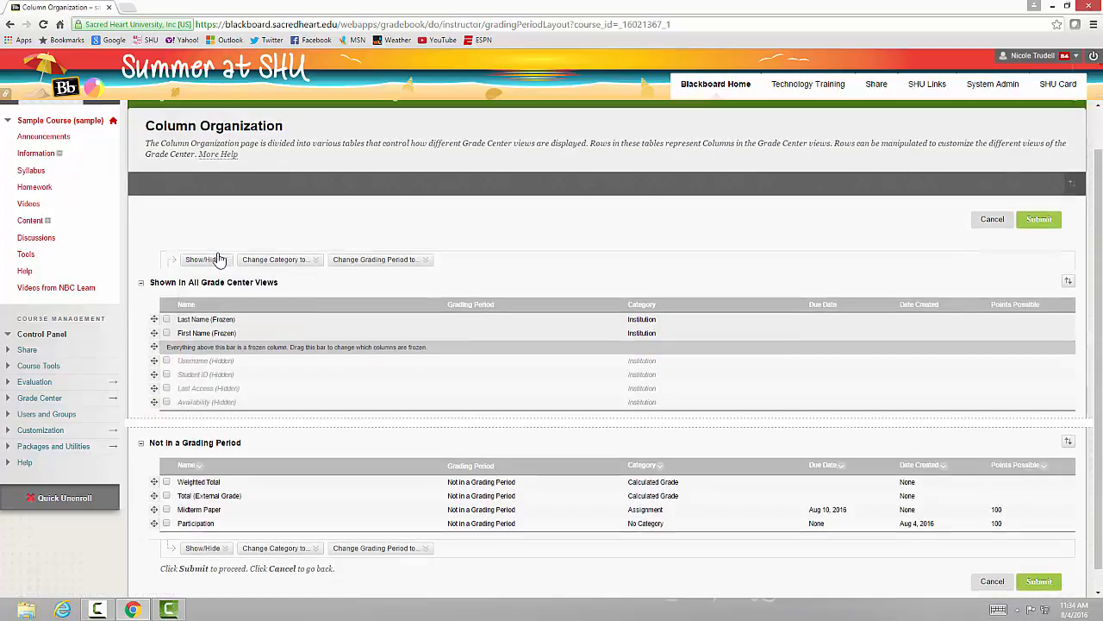
left_click(1039, 581)
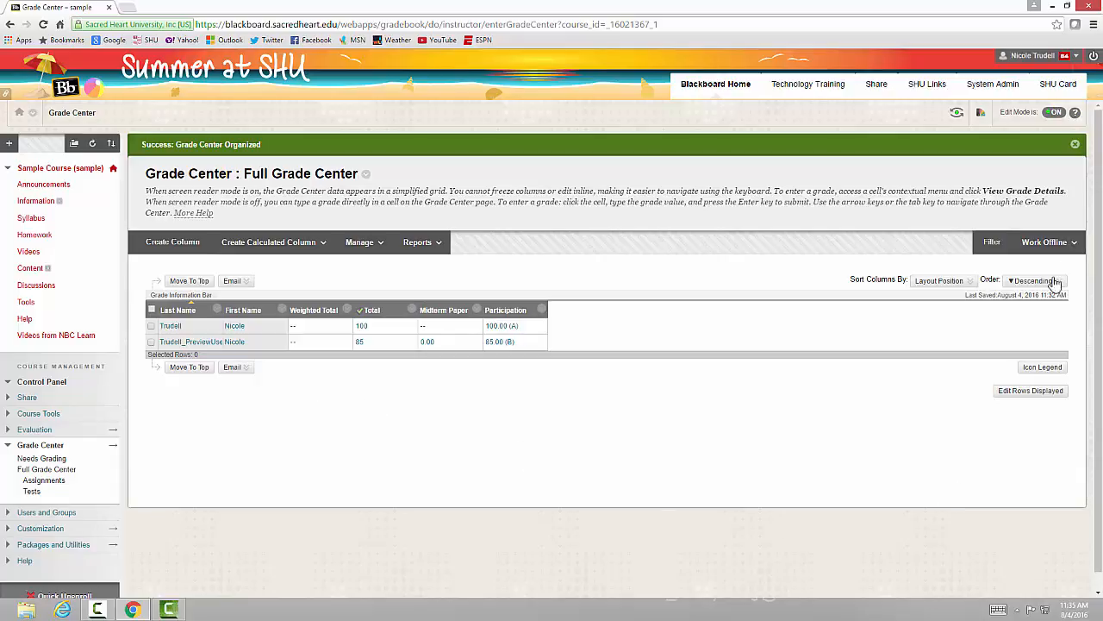
Step: Generate a tab-delimited offline copy of the full Grade Center without hidden information, with My Computer as the download location
left_click(1059, 247)
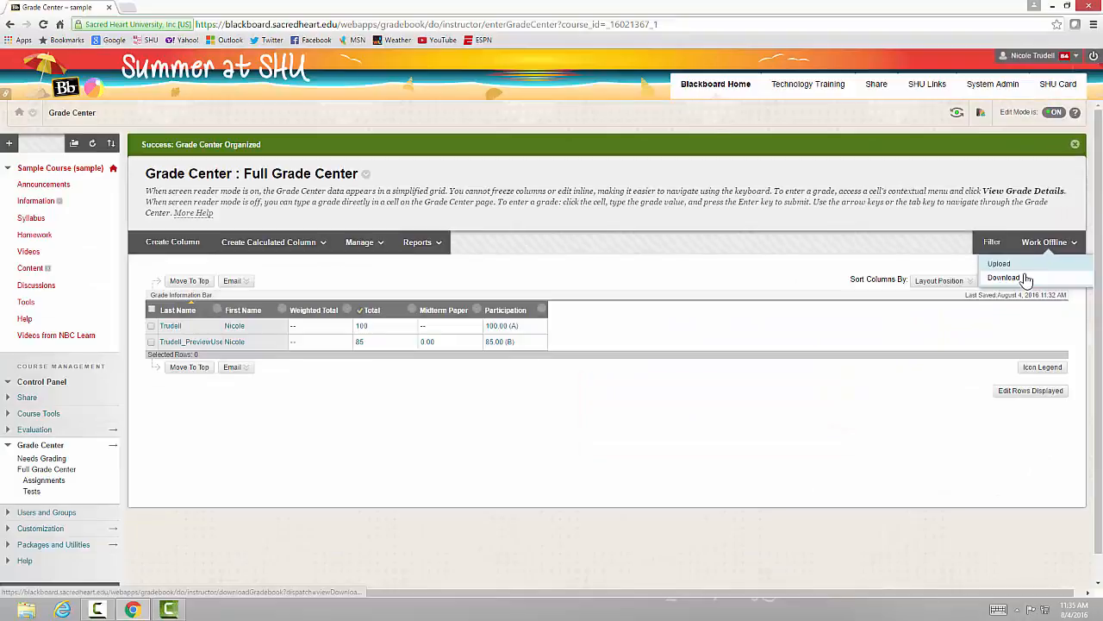
left_click(1004, 277)
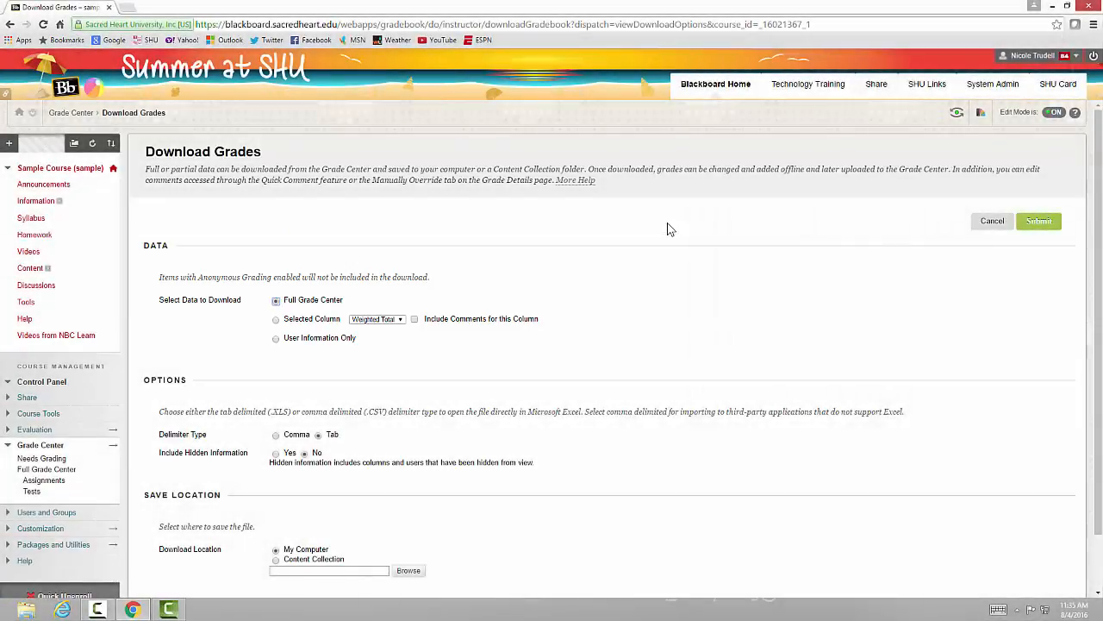
scroll(667, 222, "down", 1)
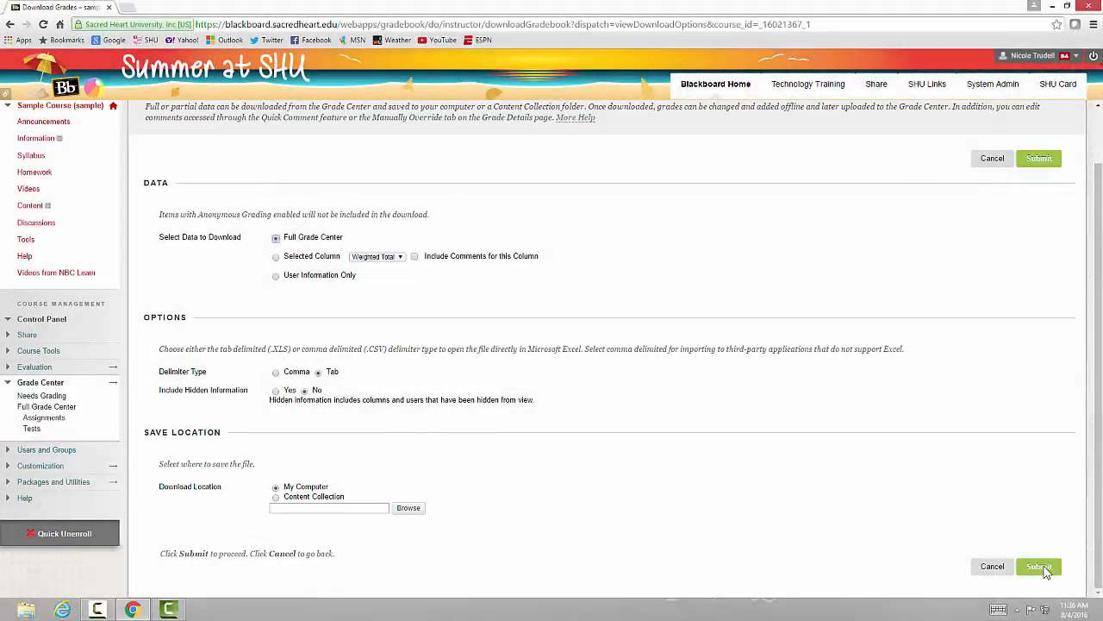
left_click(1044, 569)
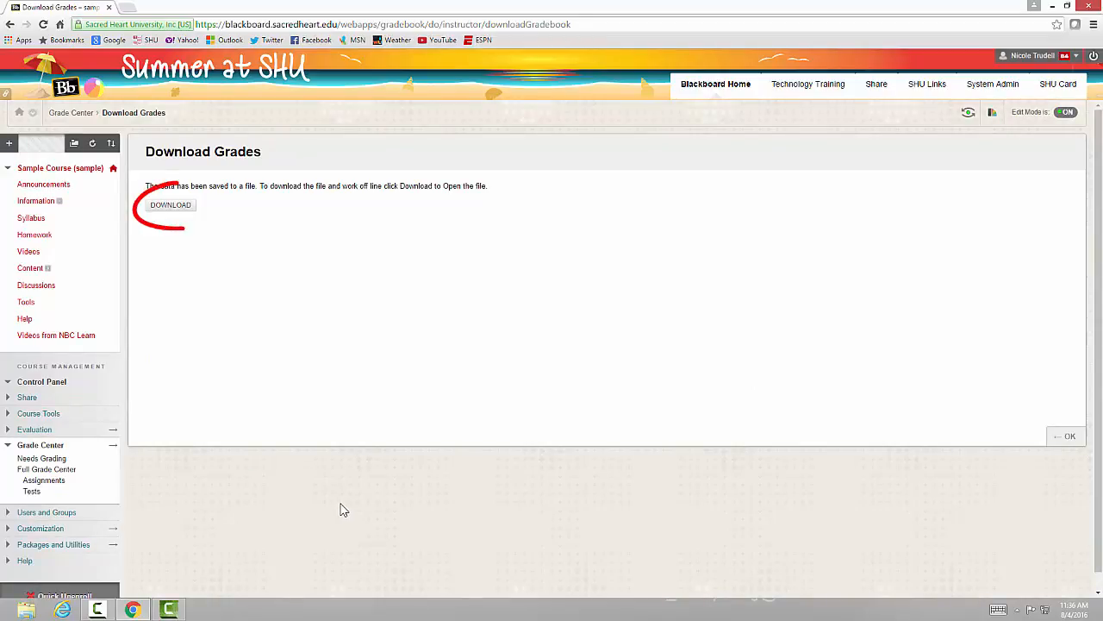
Step: Download the grades file and save it to the Desktop as SampleCourseGradeCenter.xls
left_click(176, 209)
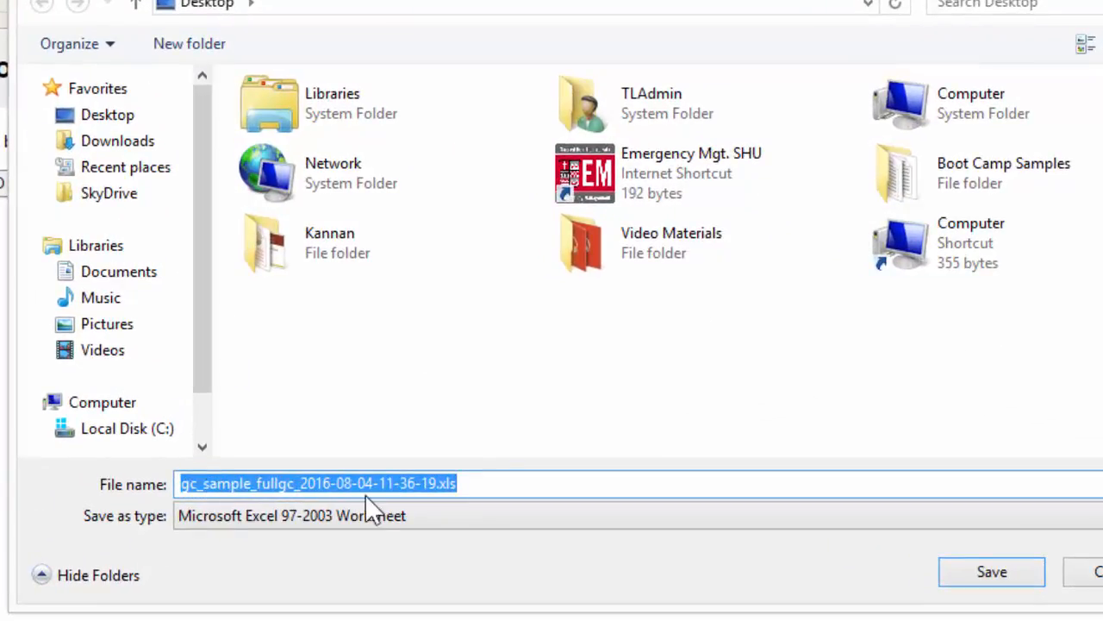
left_click(494, 488)
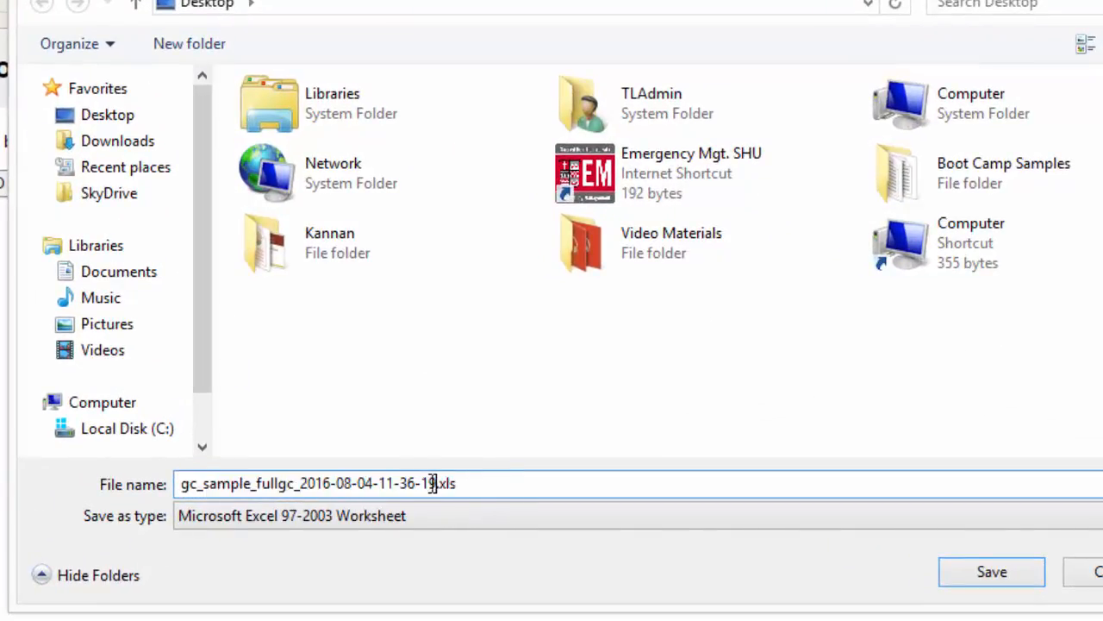
left_click_drag(436, 483, 123, 452)
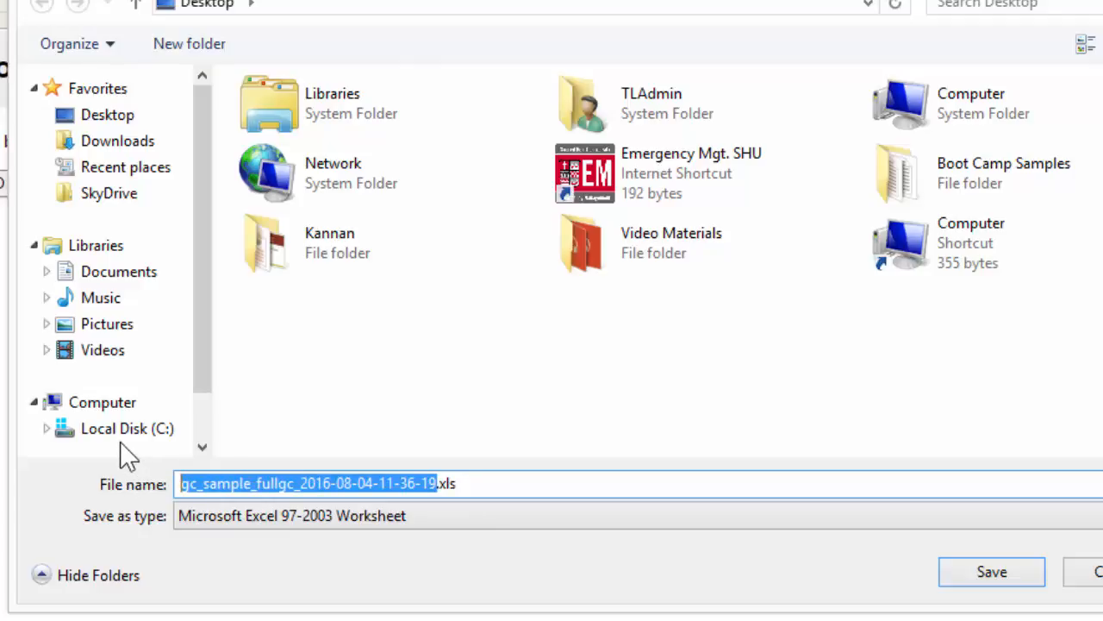
key("BackSpace")
type("SampleC")
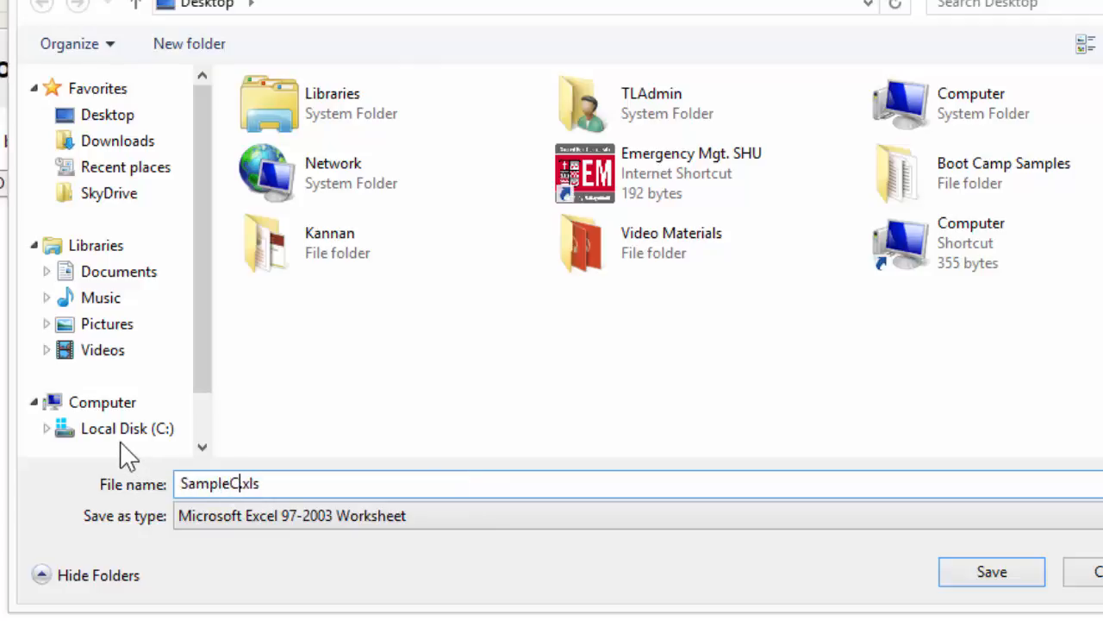
type("ourseGradeCen")
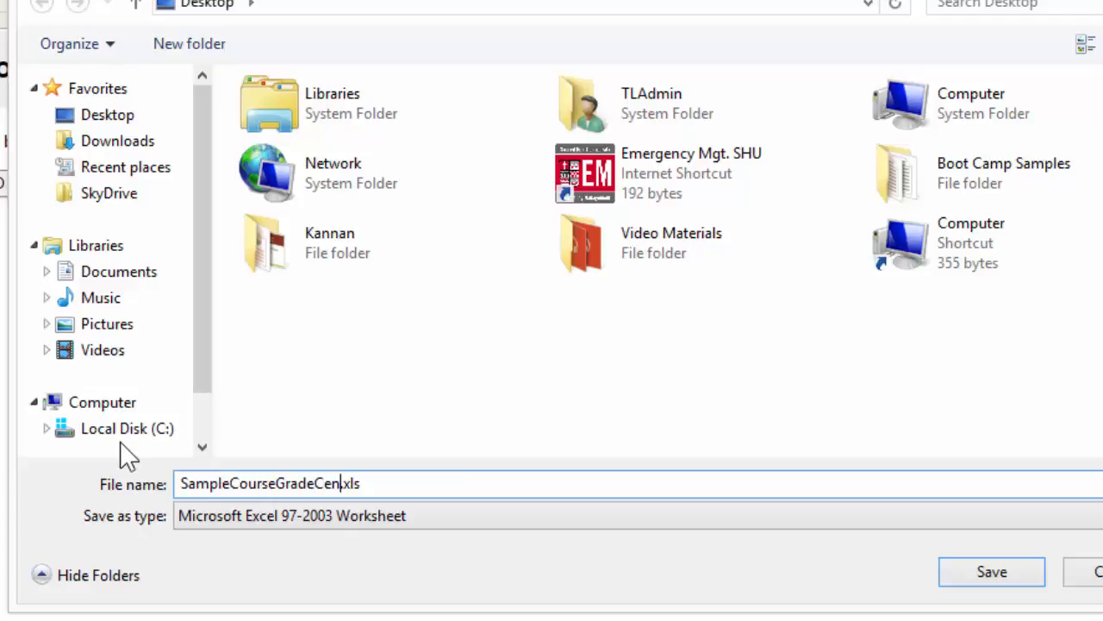
type("ter")
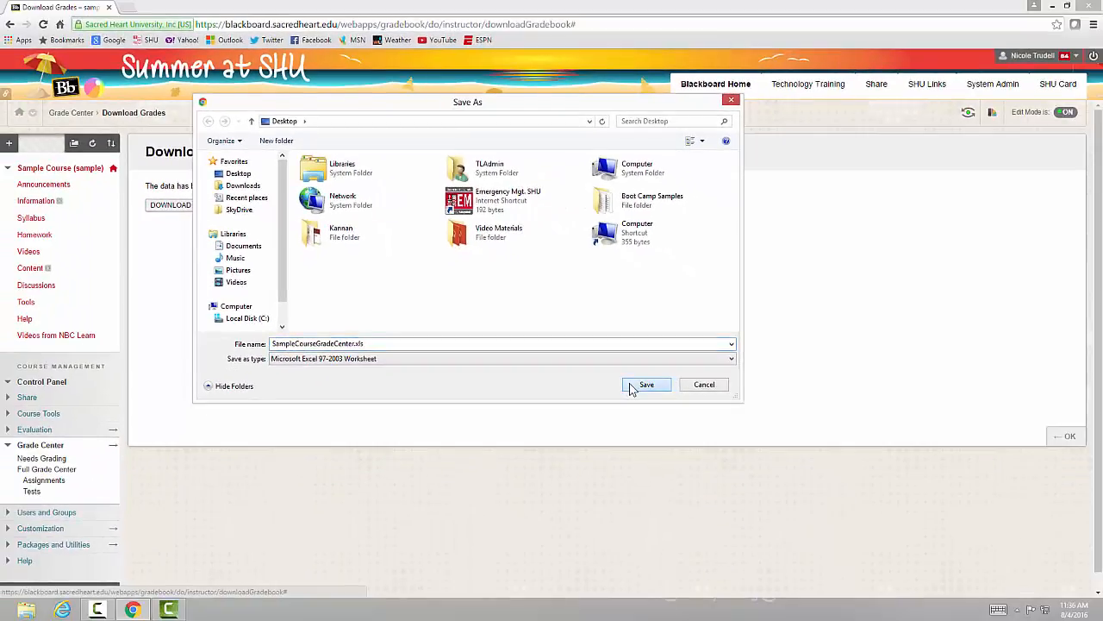
left_click(646, 392)
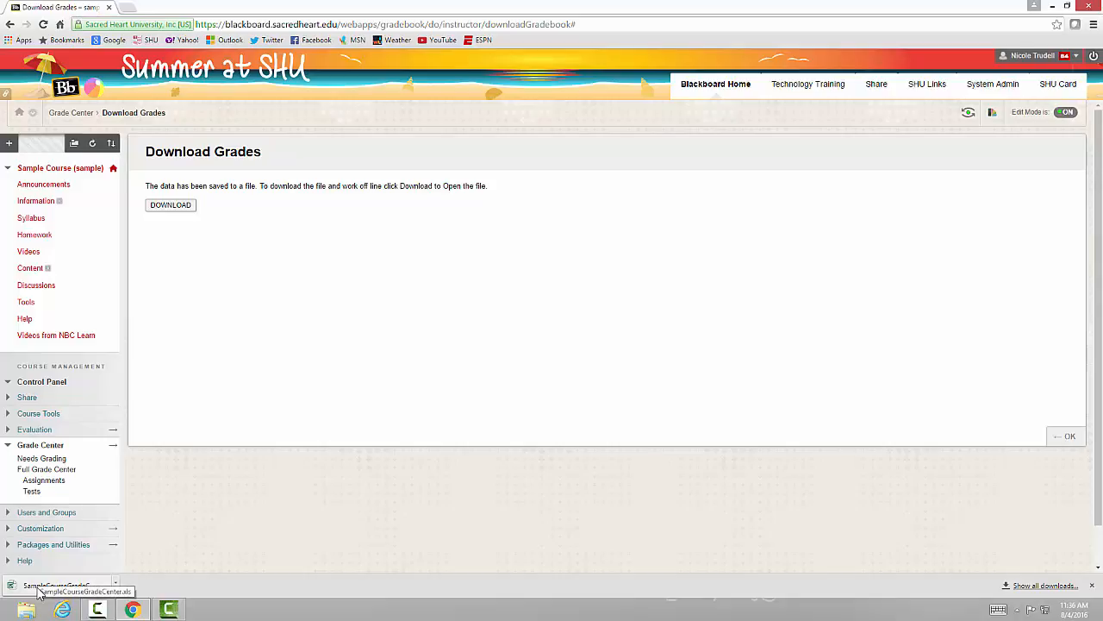
Step: Open the downloaded SampleCourseGradeCenter.xls in Excel to review the grades, close it, and return to the Grade Center
left_click(39, 586)
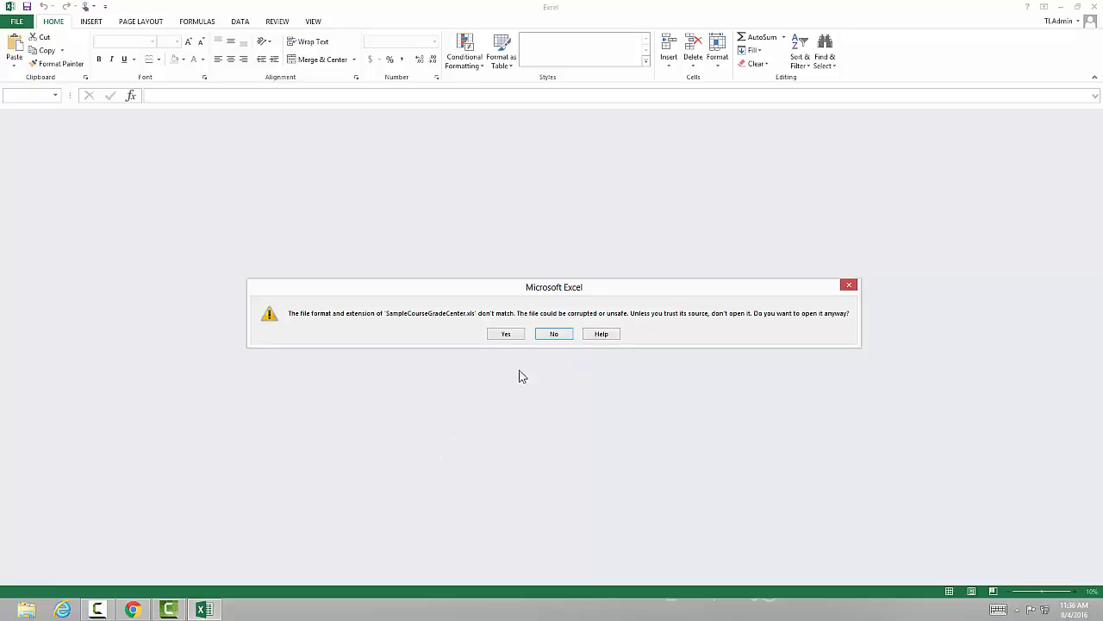
left_click(507, 333)
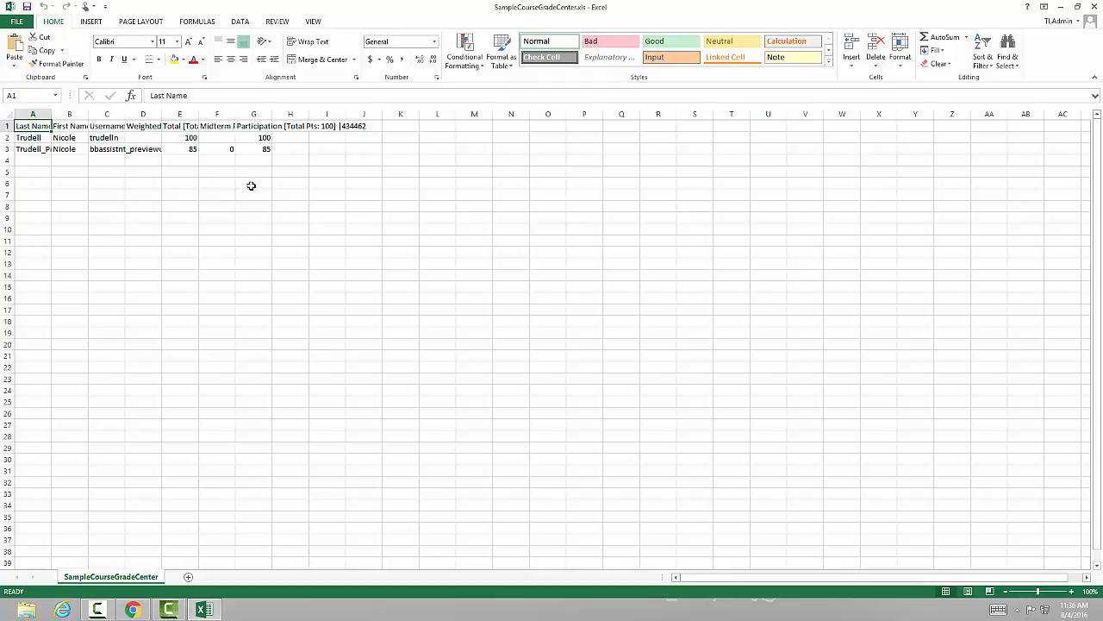
left_click(1095, 7)
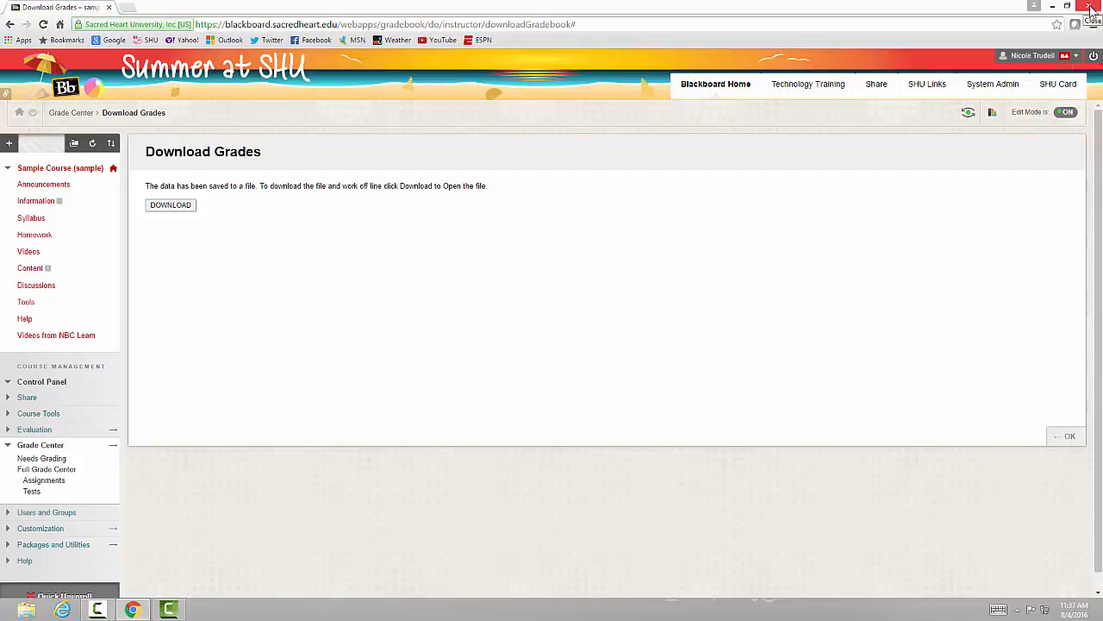
left_click(1062, 438)
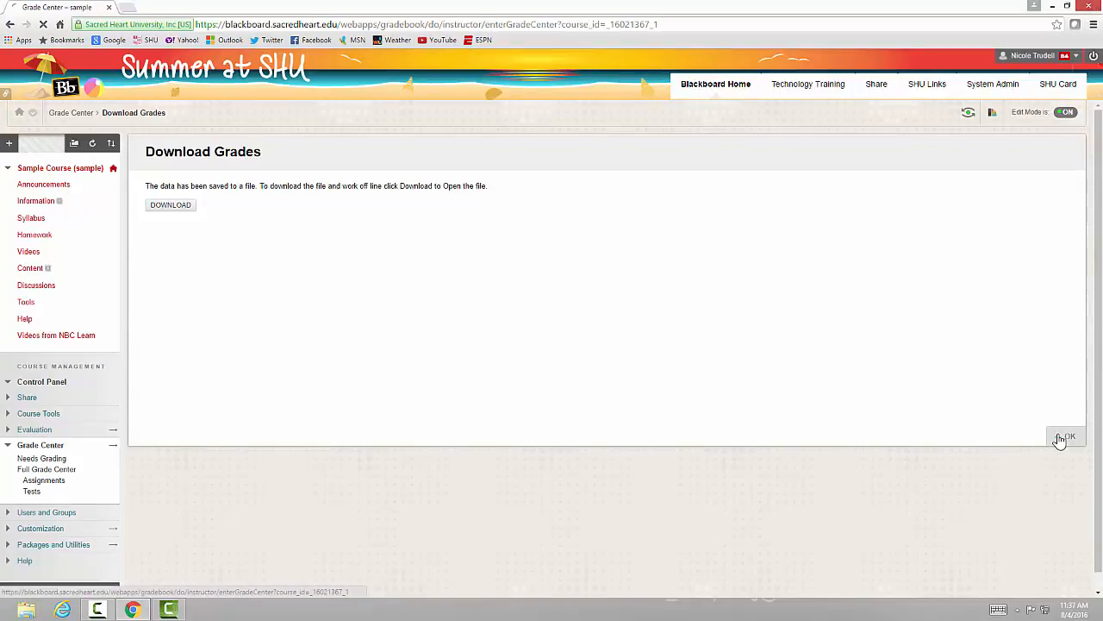